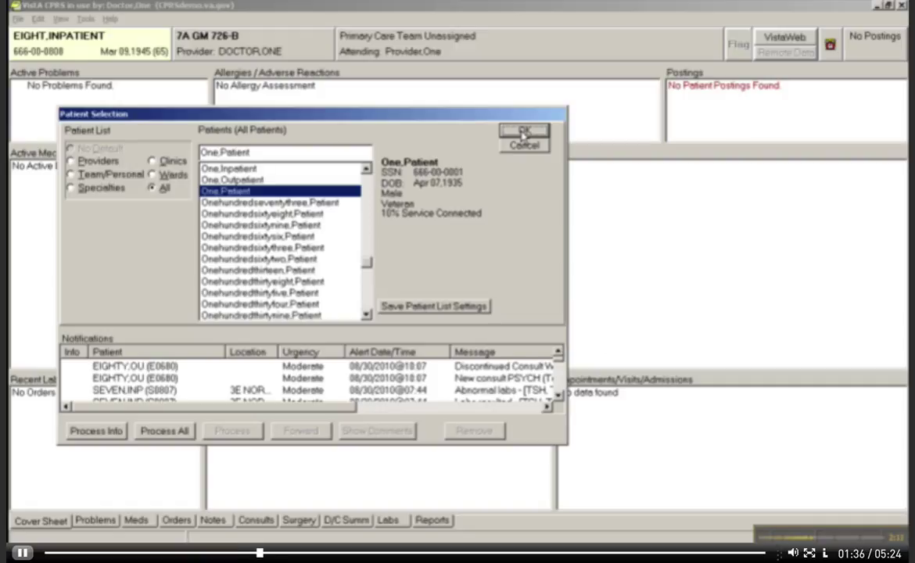
# Step: Open the selected patient's chart and expand the Clinical Reports category in its available reports
pyautogui.click(521, 130)
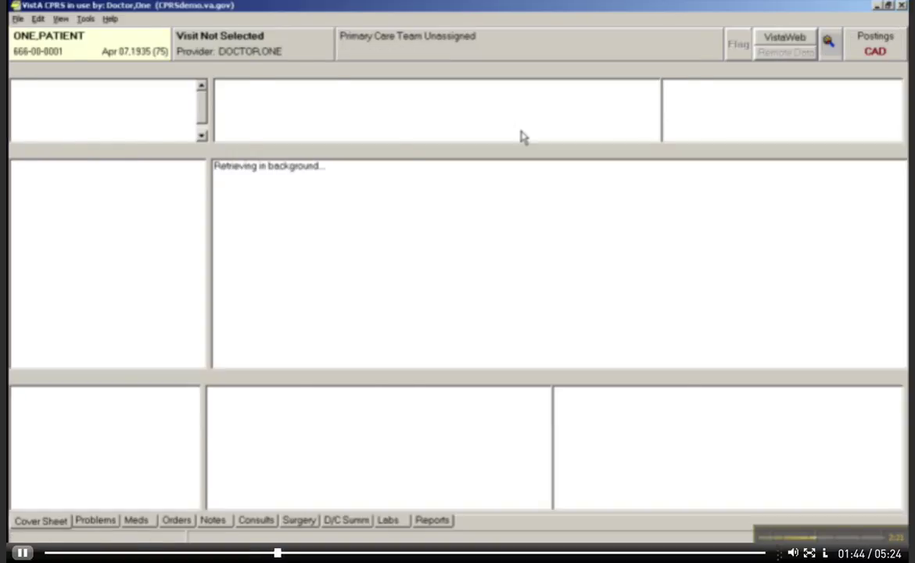
pyautogui.hotkey('ctrl', 'r')
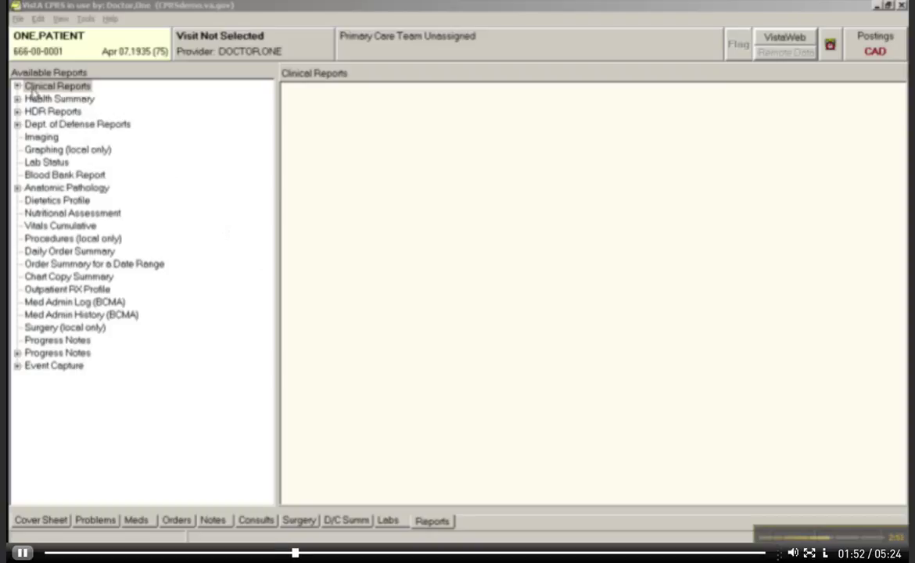
pyautogui.click(17, 88)
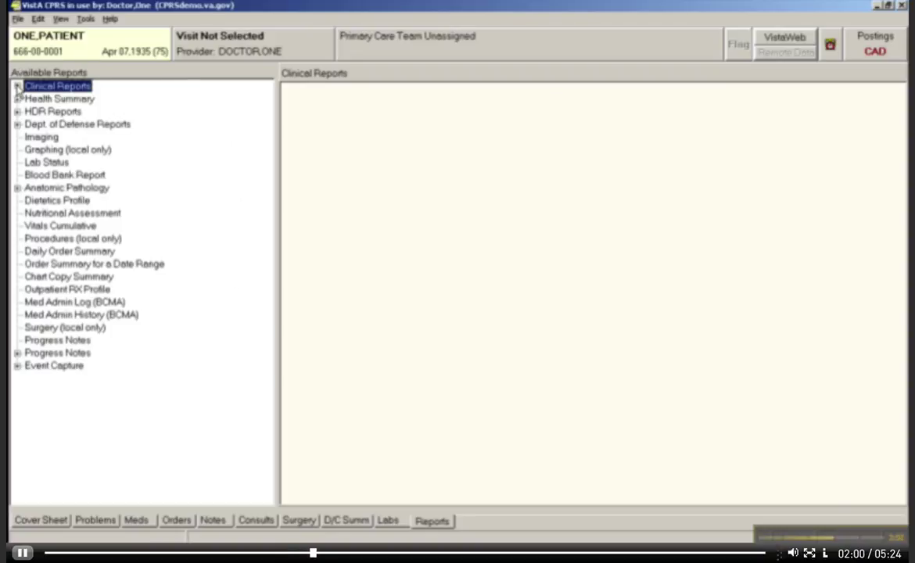
pyautogui.click(17, 87)
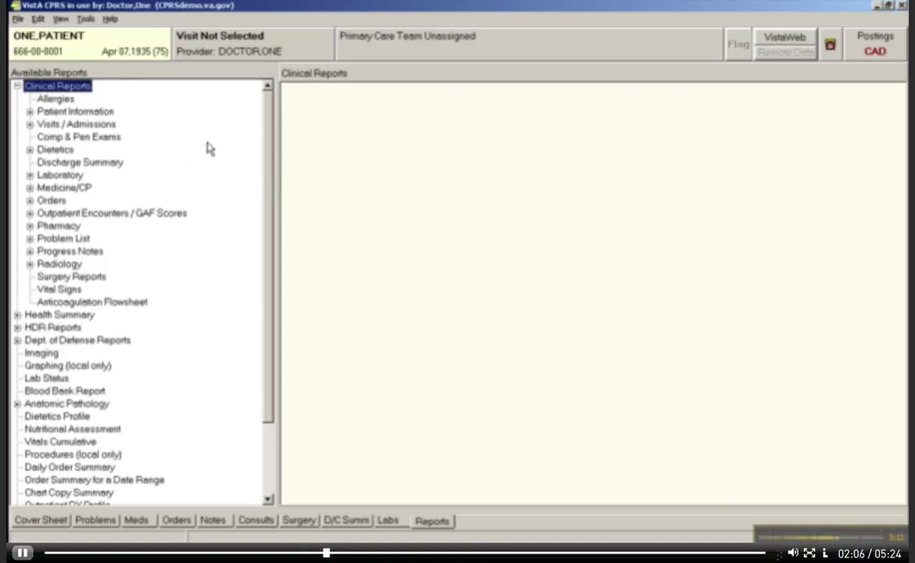
# Step: Look through the Patient Information and Orders report groups under Clinical Reports
pyautogui.click(30, 111)
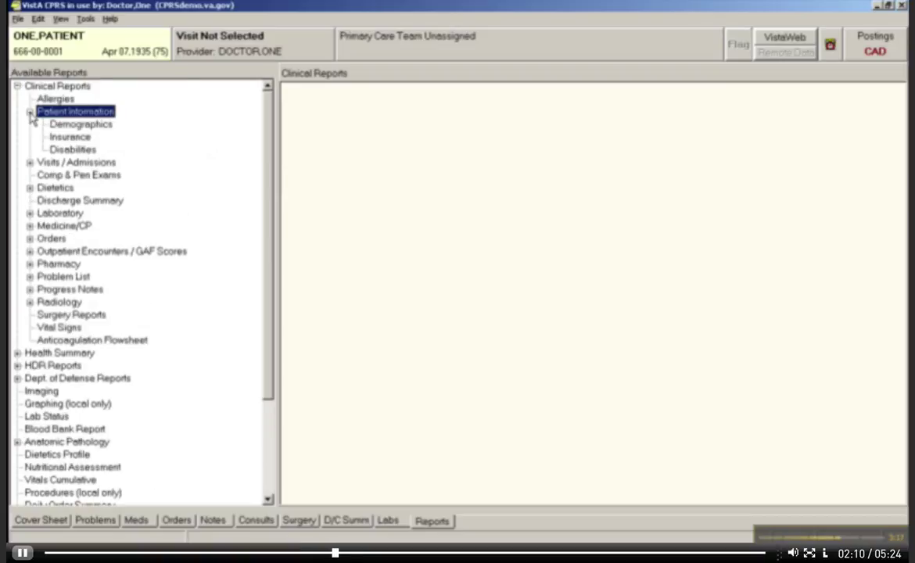
pyautogui.click(30, 88)
pyautogui.click(30, 175)
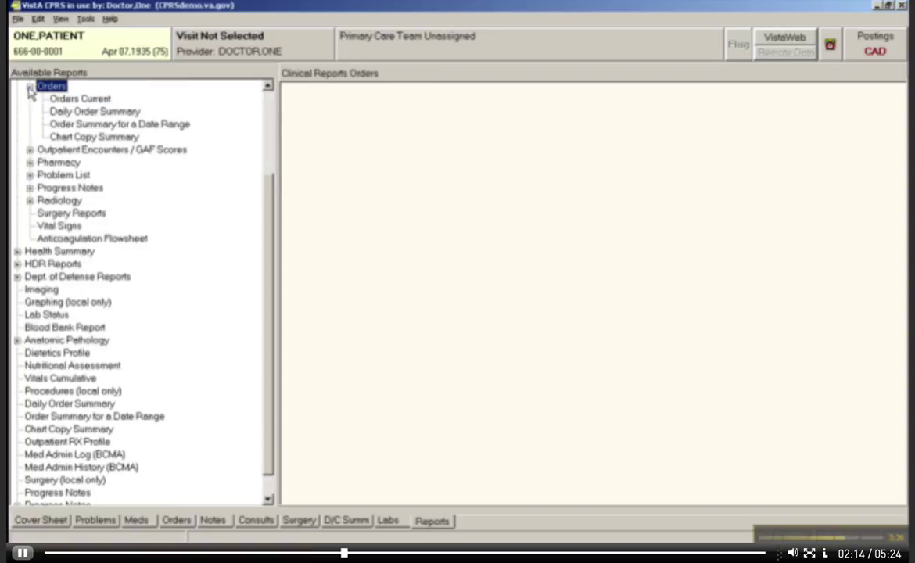
pyautogui.click(29, 87)
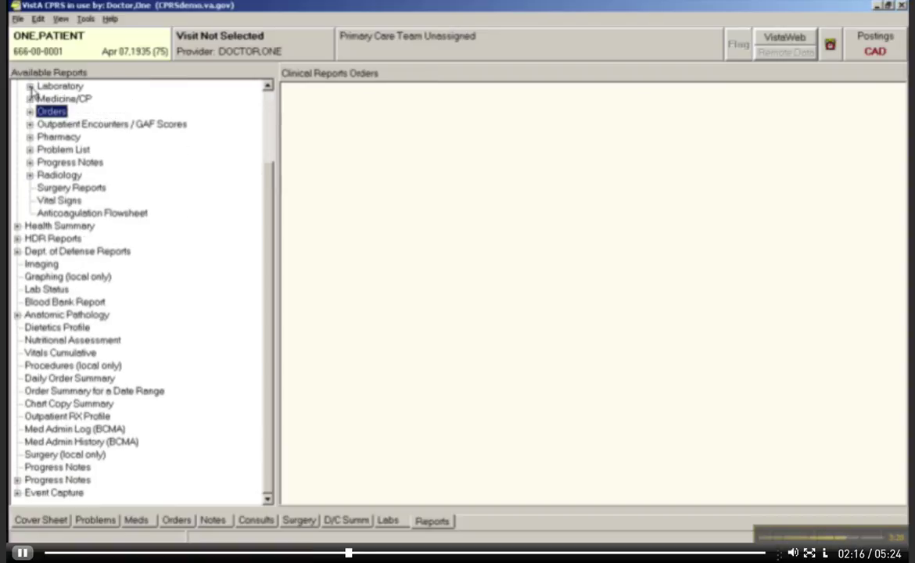
# Step: Display the Laboratory Chem & Hematology report for All Results and enlarge the results list
pyautogui.click(30, 87)
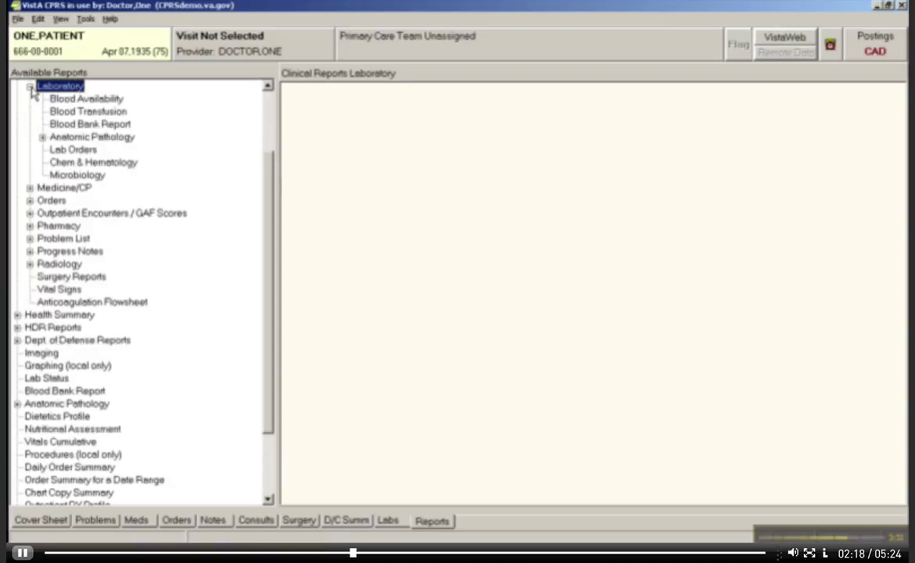
pyautogui.click(93, 161)
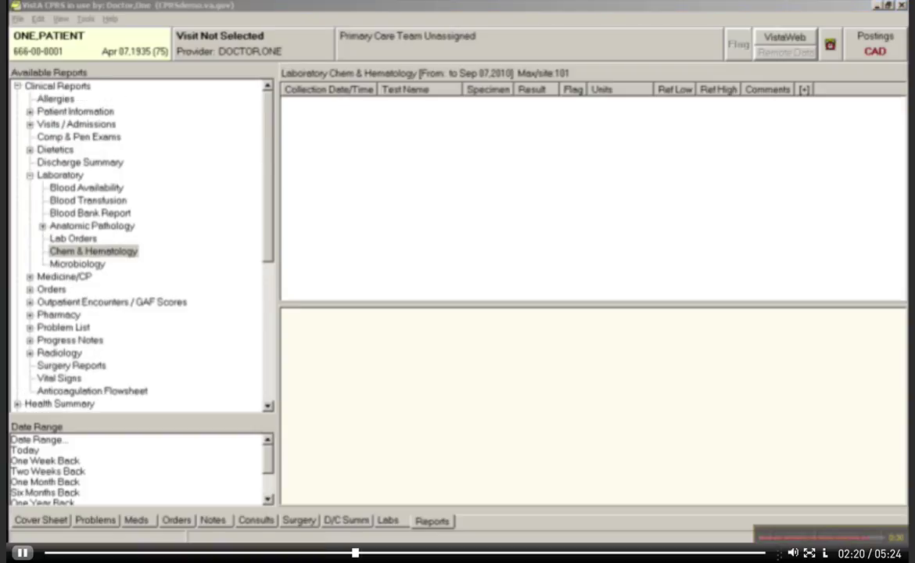
pyautogui.click(80, 252)
pyautogui.click(33, 480)
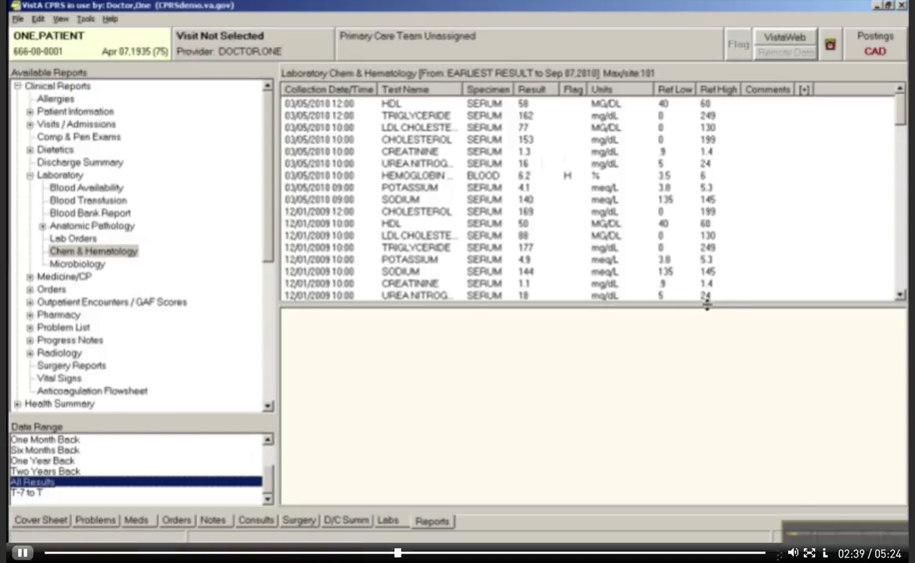
pyautogui.moveTo(707, 305); pyautogui.dragTo(703, 395)
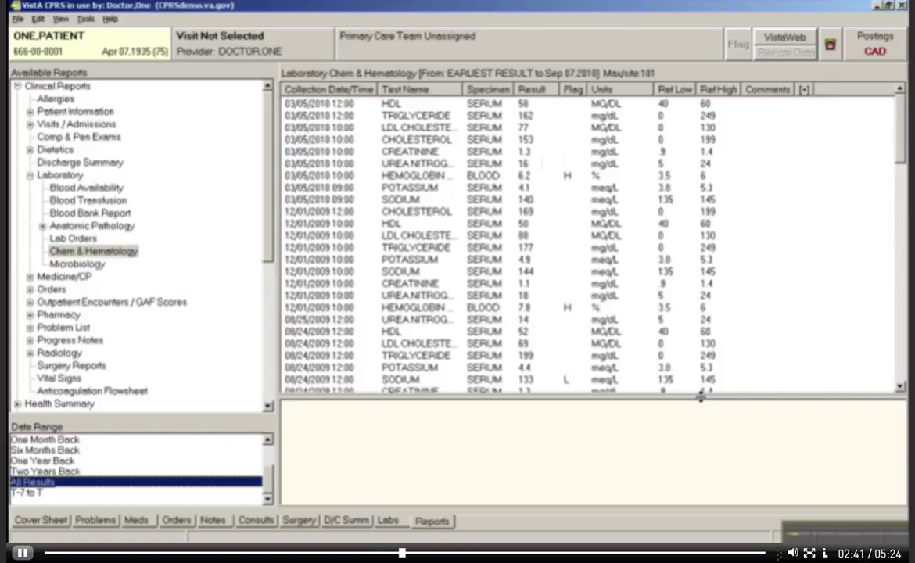
# Step: Sort the Chem & Hematology results by test name and specimen, finishing with collection date/time
pyautogui.click(426, 92)
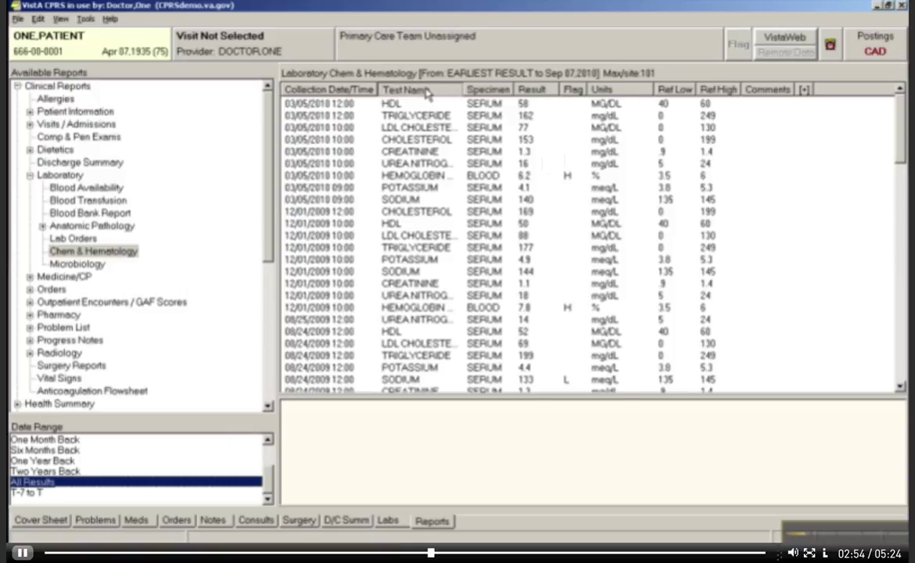
pyautogui.click(499, 91)
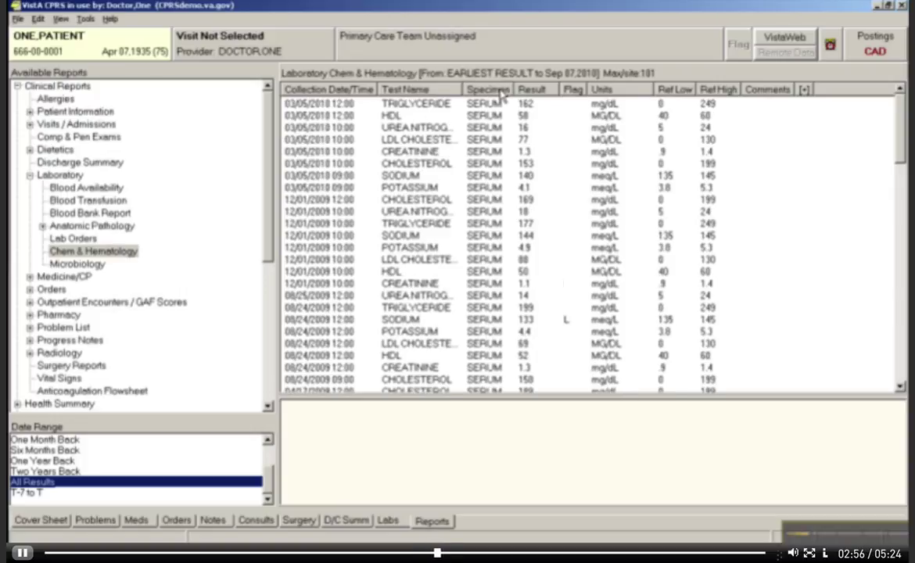
pyautogui.click(405, 91)
pyautogui.click(333, 91)
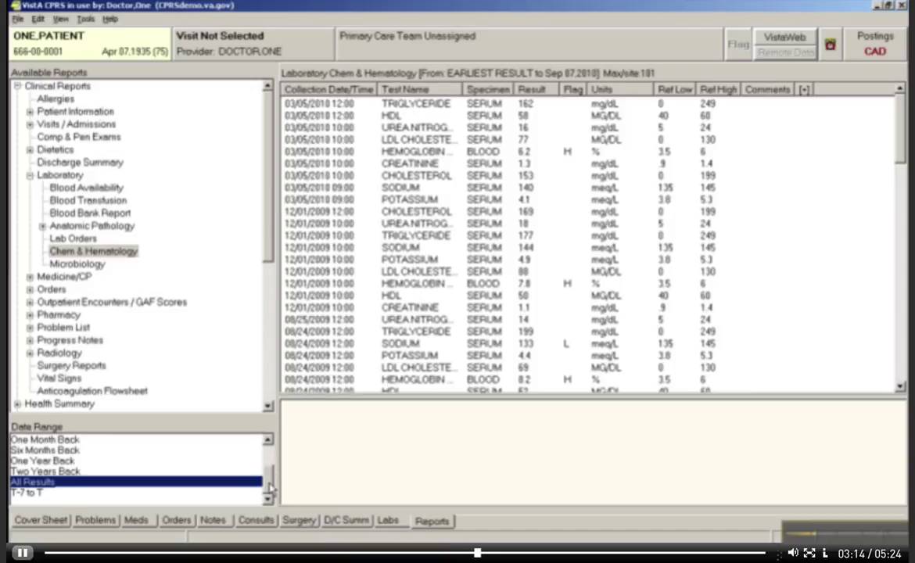
# Step: Limit the lab results to a custom date range of Nov 10,2008 to Nov 10,2008 and sort them by Flag
pyautogui.scroll(2, 247, 454)
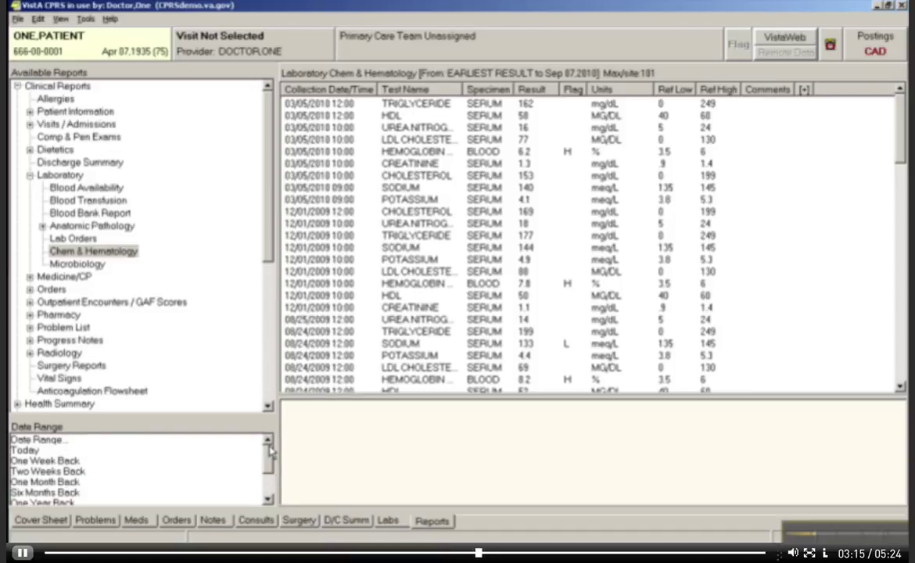
pyautogui.click(45, 443)
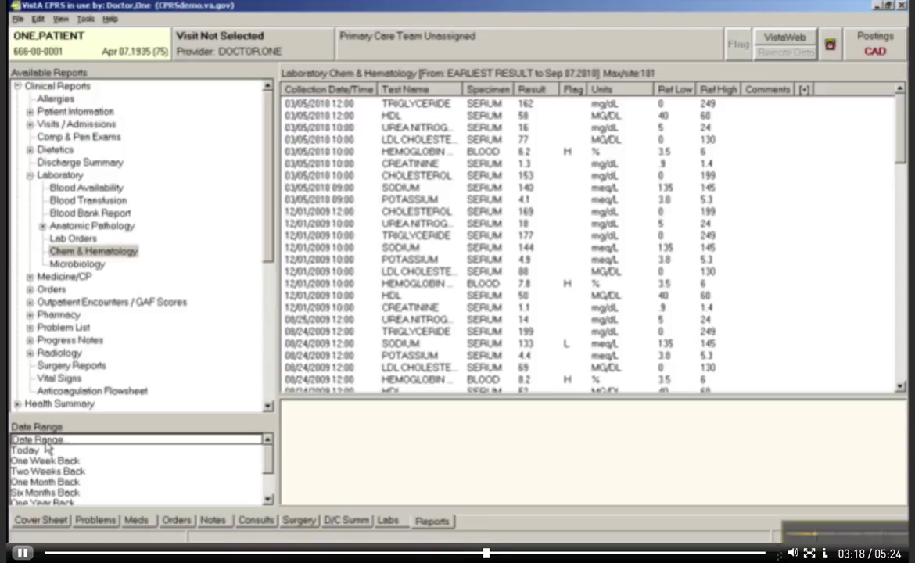
pyautogui.click(45, 442)
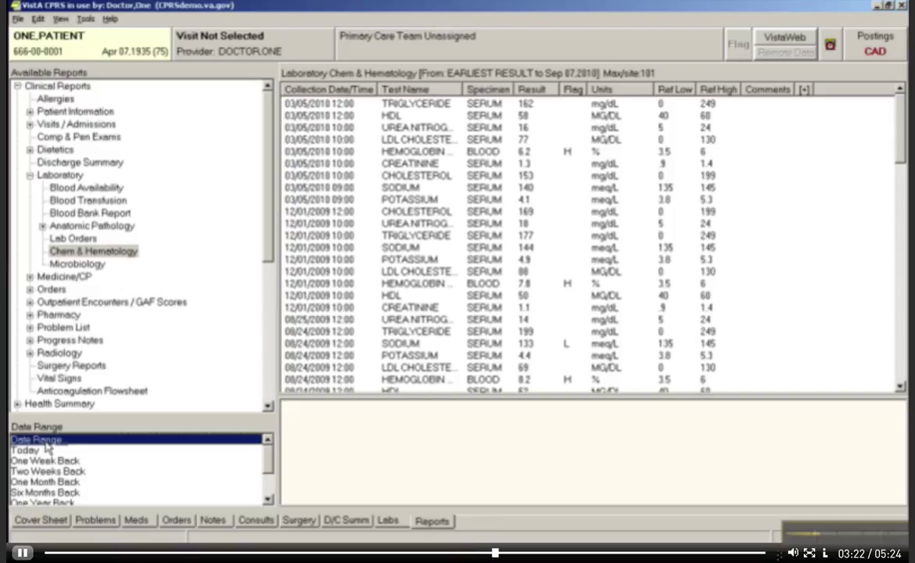
pyautogui.click(46, 442)
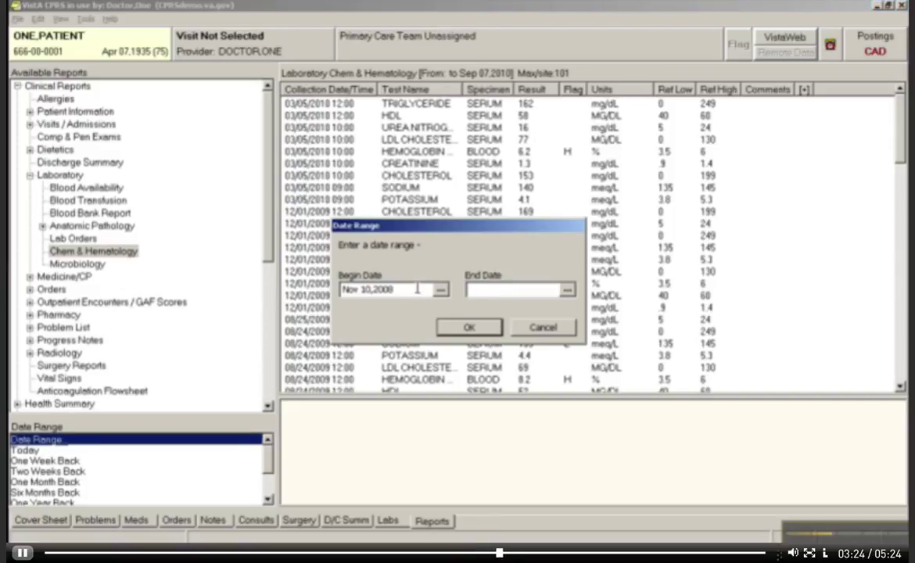
pyautogui.moveTo(414, 289); pyautogui.dragTo(341, 289)
pyautogui.hotkey('ctrl', 'c')
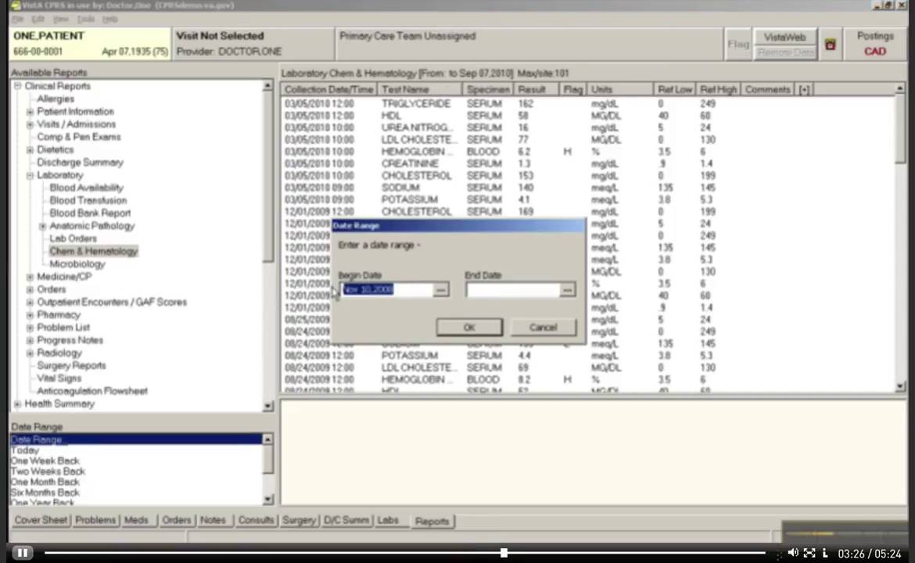
pyautogui.click(516, 290)
pyautogui.hotkey('ctrl', 'v')
pyautogui.click(473, 332)
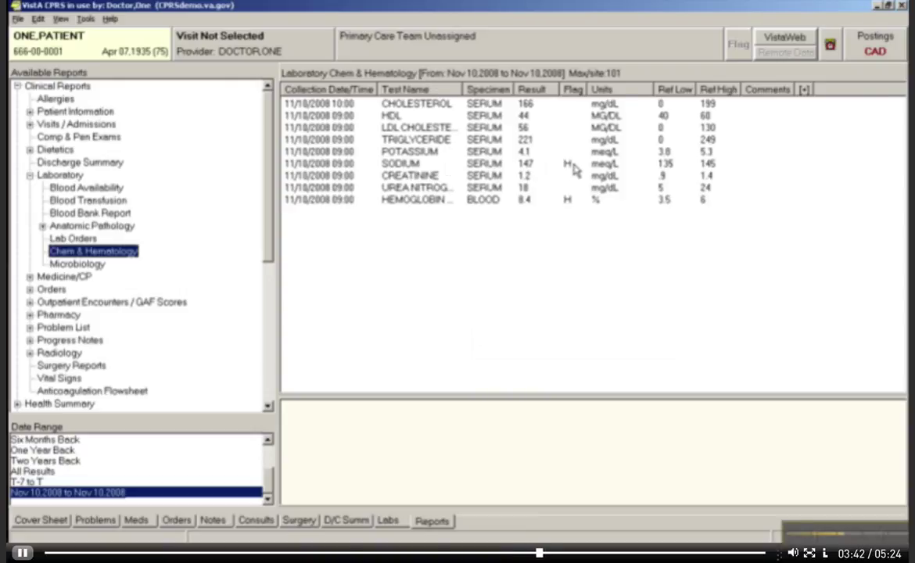
pyautogui.click(572, 90)
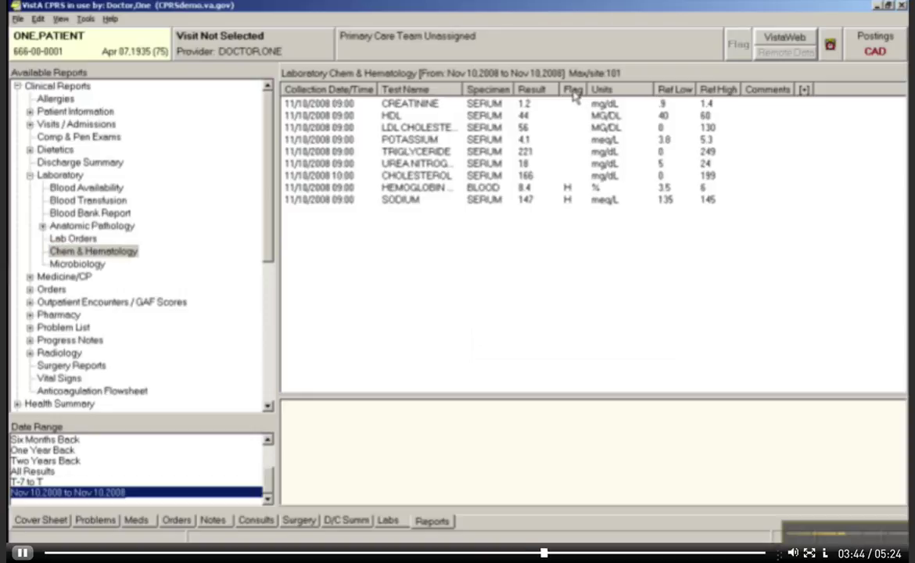
pyautogui.click(573, 90)
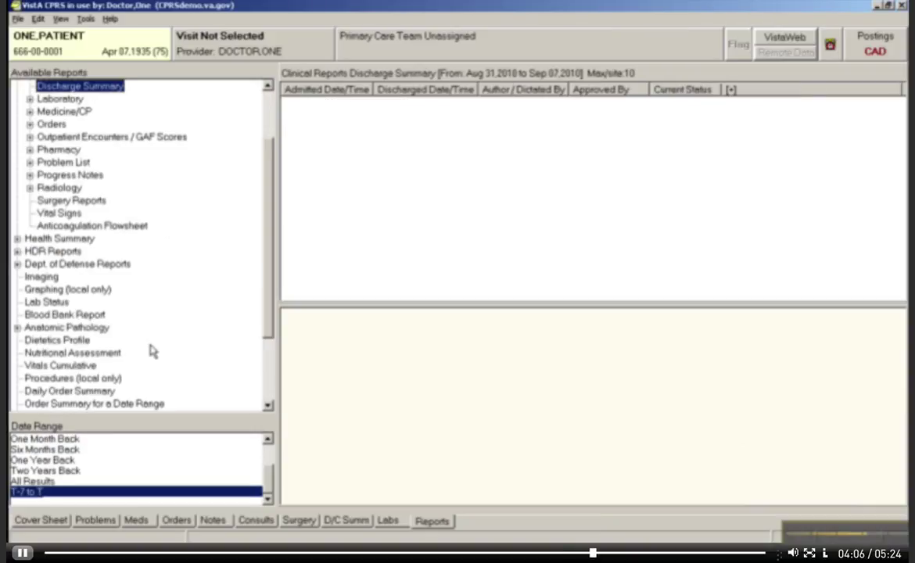
# Step: Show All Results for the Discharge Summary report and open the full text of the first record admitted 03/25/2004
pyautogui.click(43, 491)
pyautogui.click(39, 481)
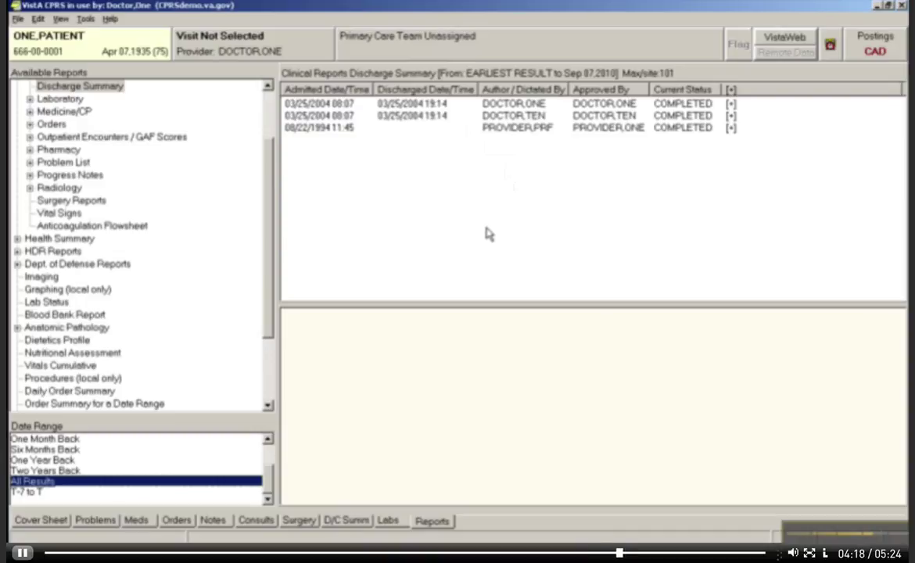
pyautogui.click(323, 107)
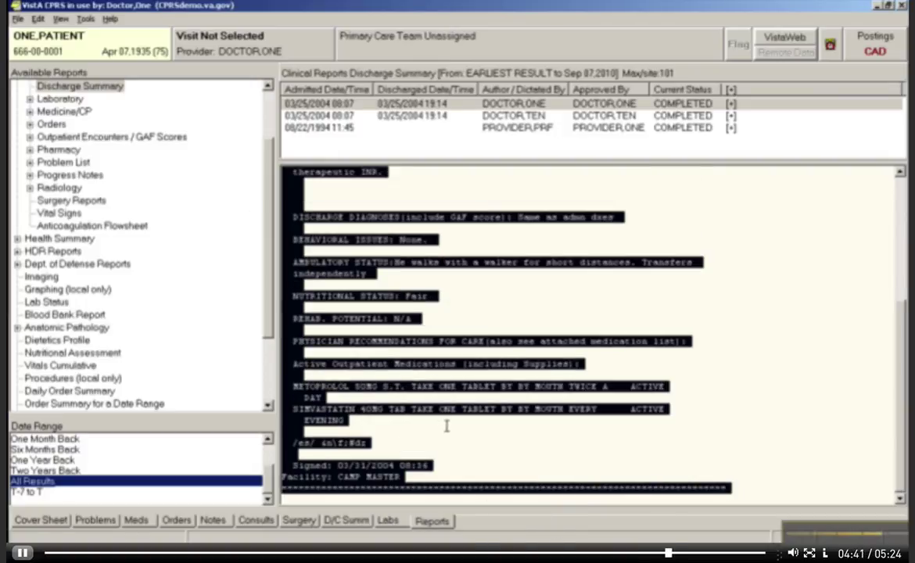
pyautogui.hotkey('alt', 'Tab')
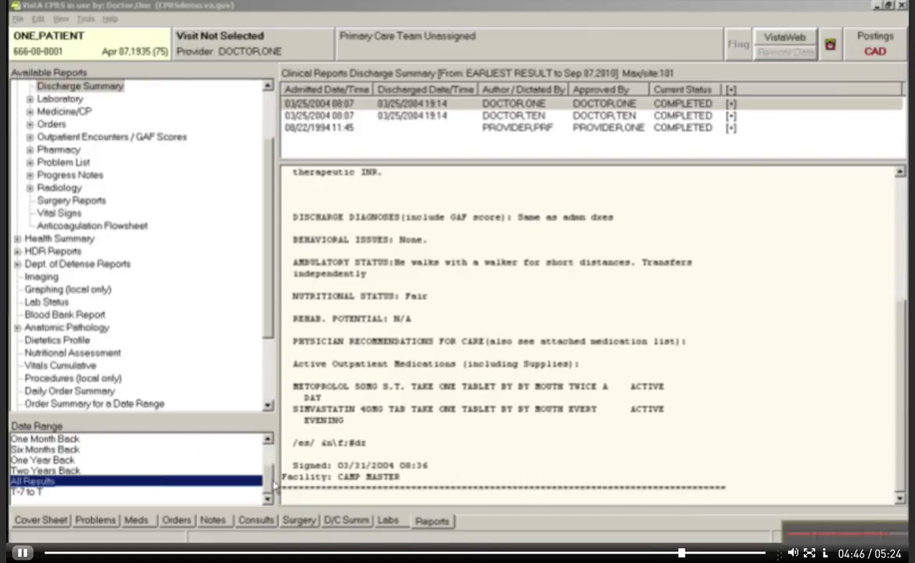
# Step: Display the Vital Signs clinical report for All Results
pyautogui.click(266, 457)
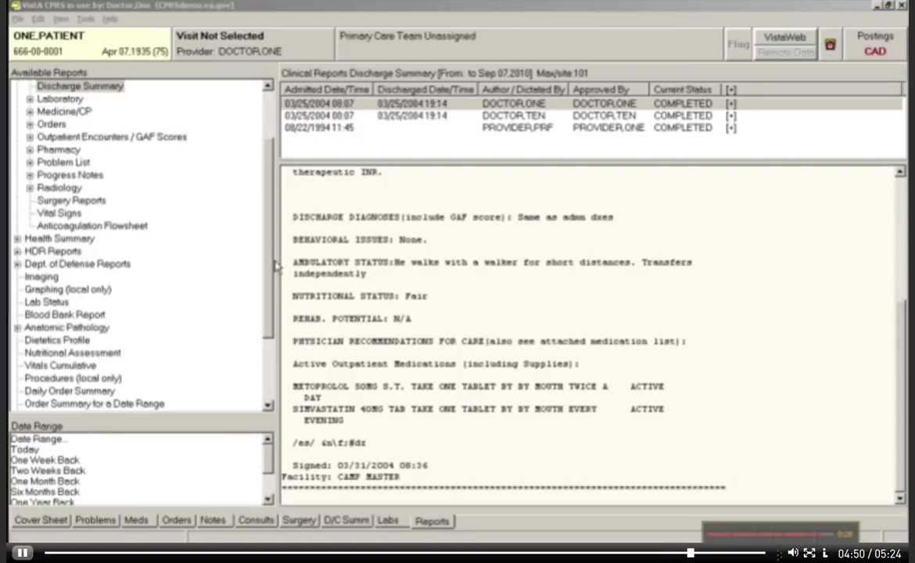
pyautogui.click(250, 265)
pyautogui.scroll(2, 252, 258)
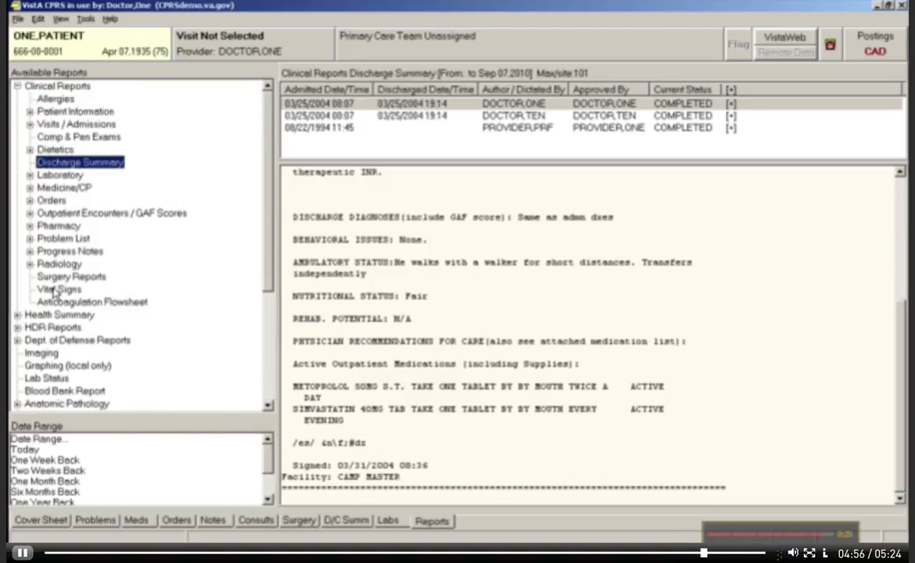
pyautogui.click(61, 290)
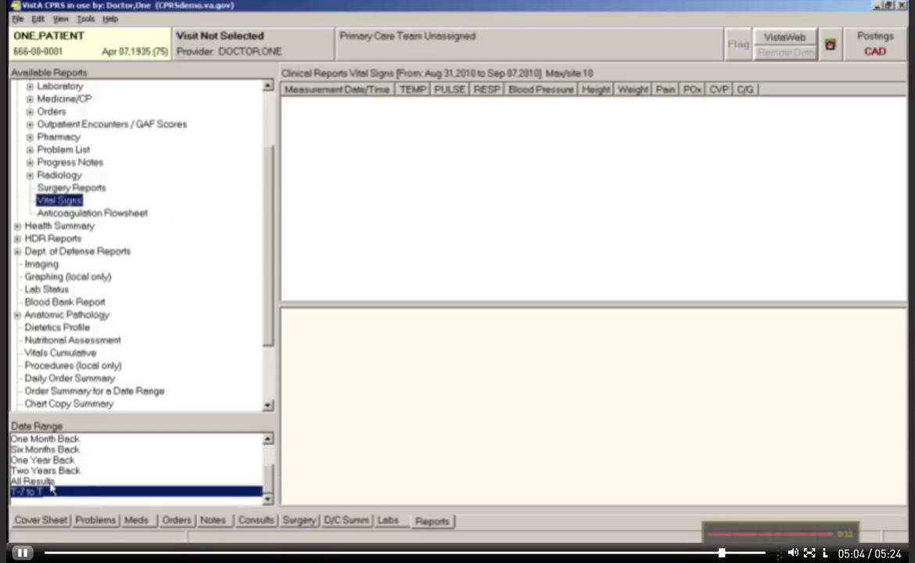
pyautogui.click(76, 480)
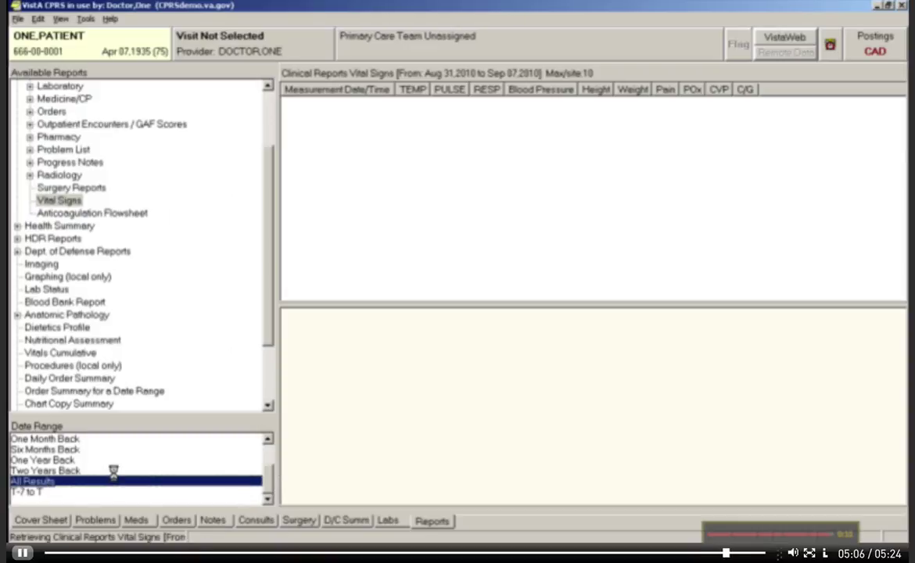